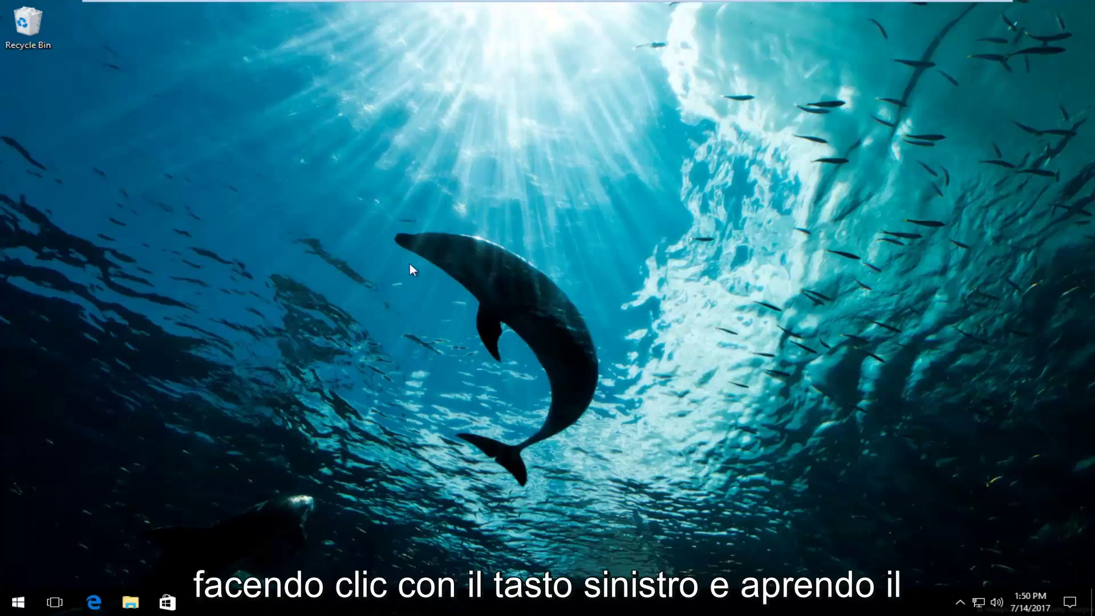
# Search the Start menu for regedit and run it as administrator
pyautogui.click(1, 594)
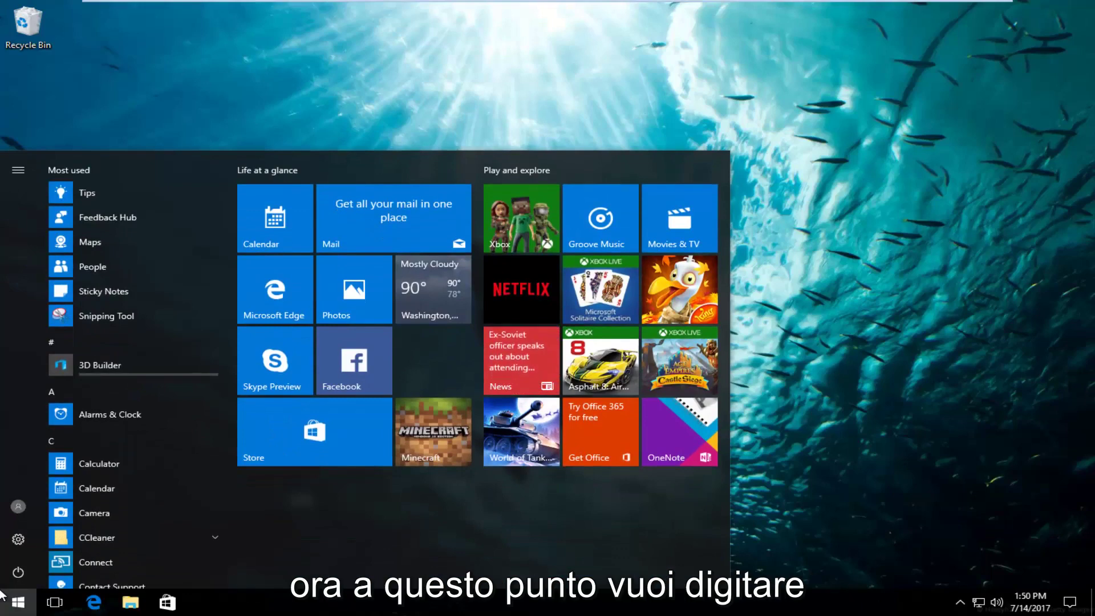
pyautogui.write('regedit')
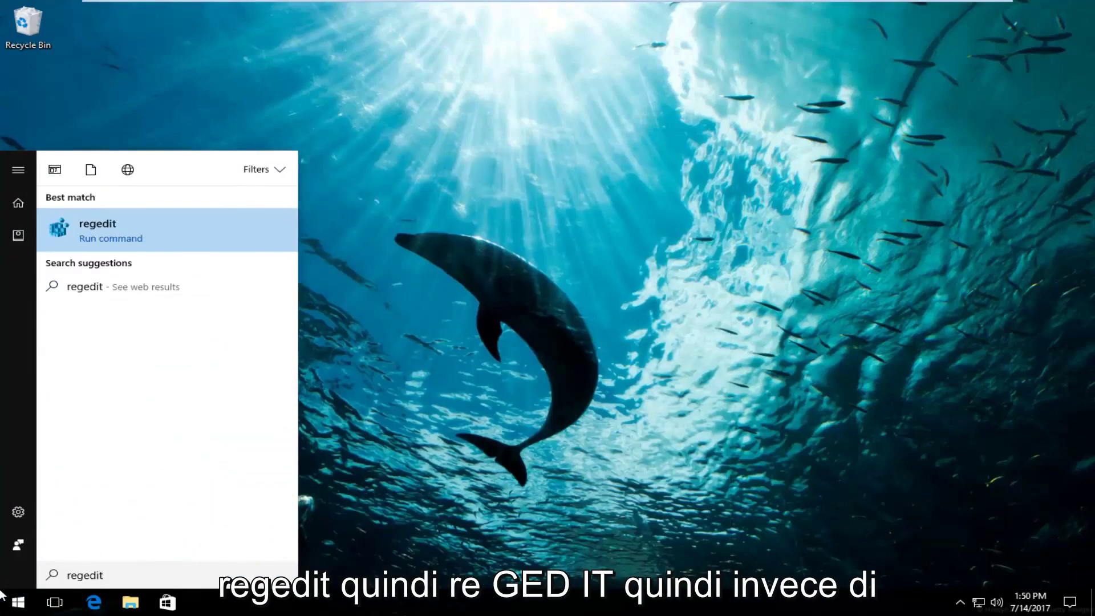
pyautogui.rightClick(99, 232)
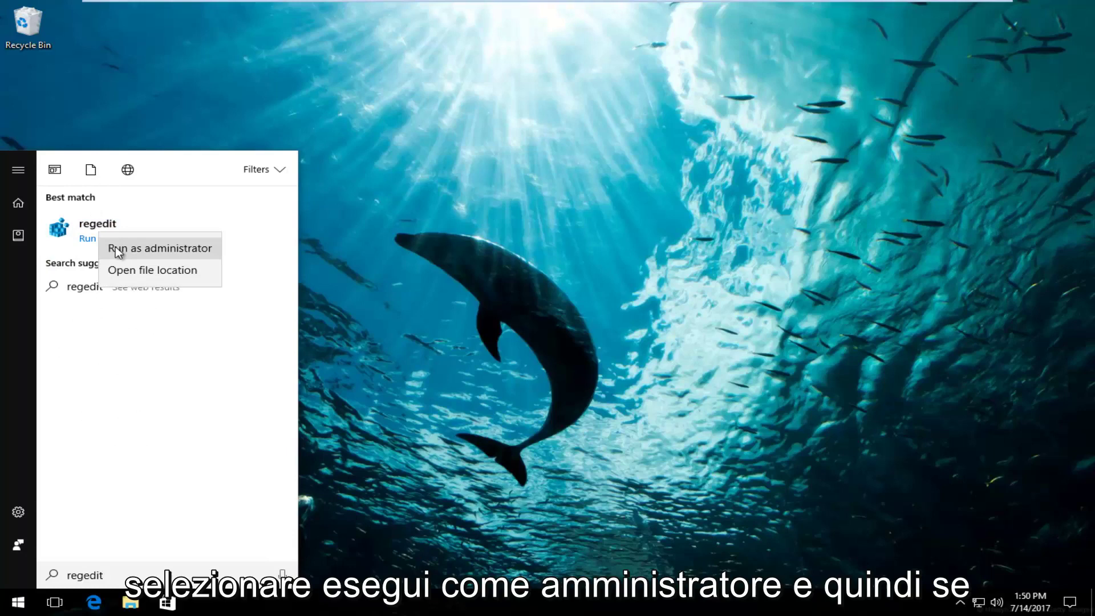
pyautogui.click(116, 249)
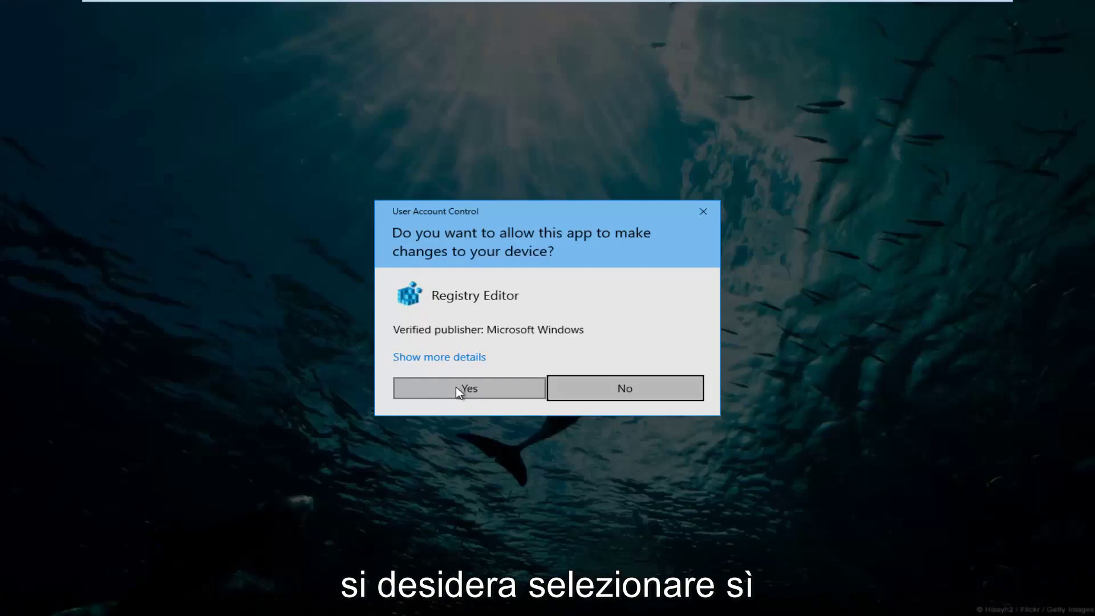
# Approve the UAC prompt so Registry Editor opens with administrator rights
pyautogui.click(456, 390)
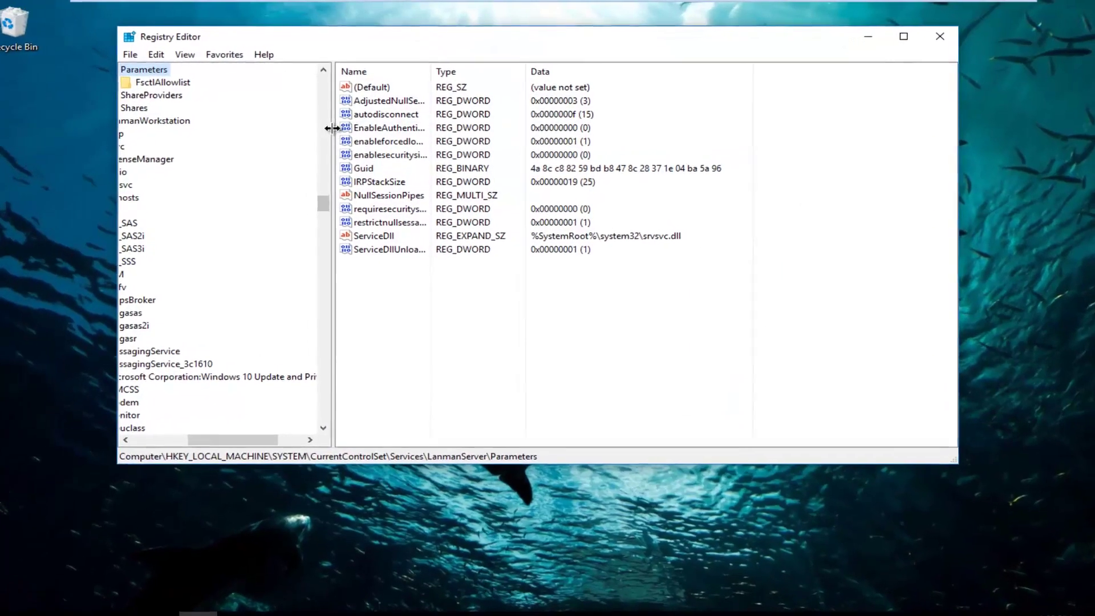
pyautogui.moveTo(331, 127); pyautogui.dragTo(550, 128)
pyautogui.scroll(5, 205, 199)
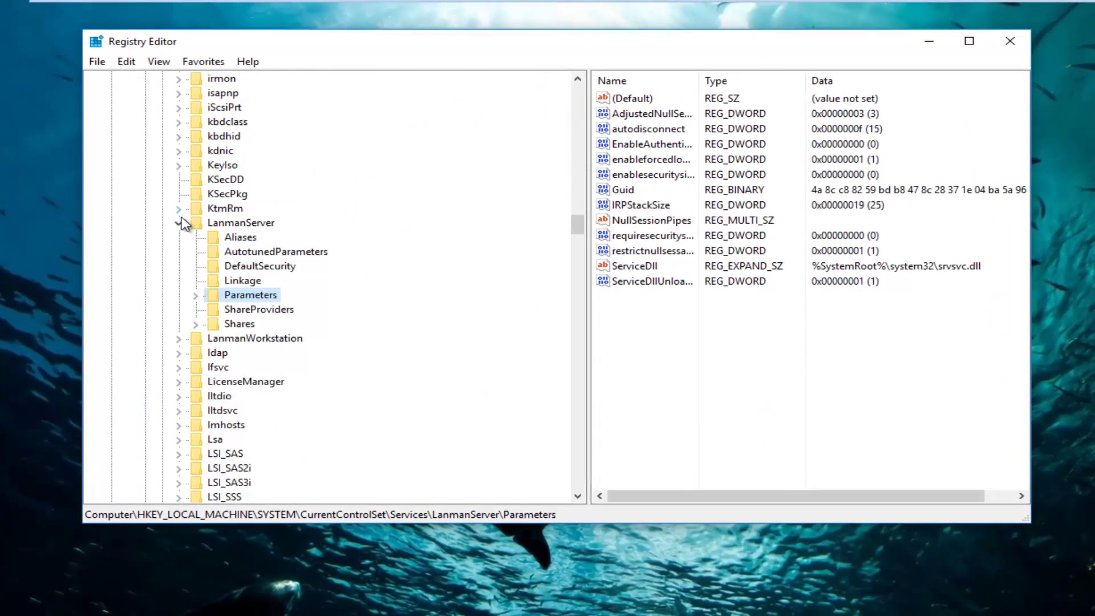
# Collapse LanmanServer, Services, CurrentControlSet, SYSTEM and HKEY_LOCAL_MACHINE back to the root hives
pyautogui.click(179, 223)
pyautogui.scroll(20, 179, 232)
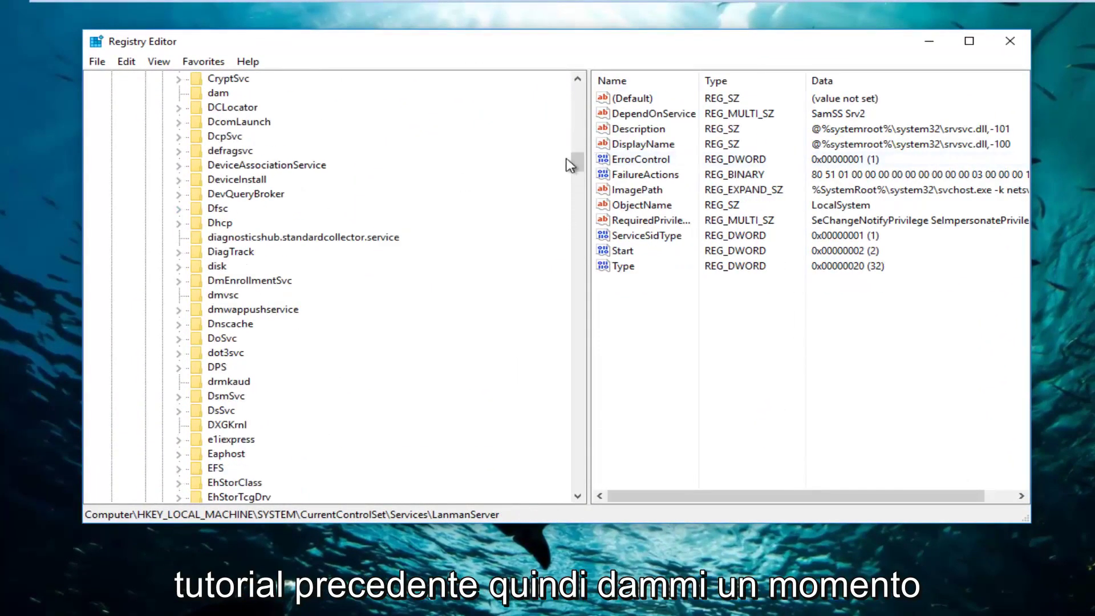
pyautogui.scroll(20, 580, 157)
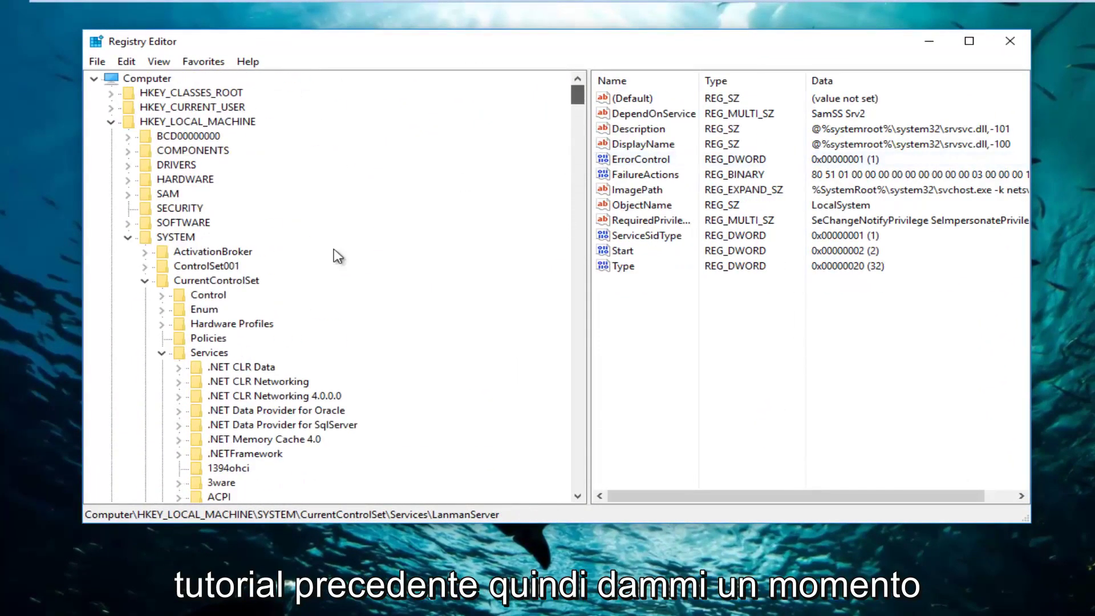
pyautogui.click(162, 354)
pyautogui.click(145, 280)
pyautogui.click(127, 237)
pyautogui.click(111, 122)
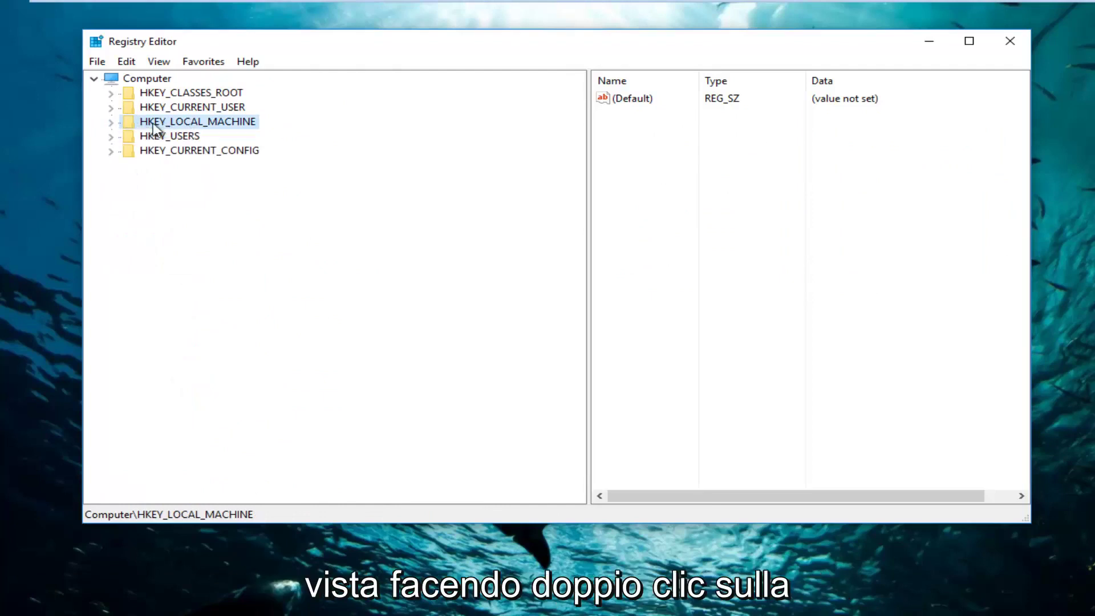
# Expand HKEY_LOCAL_MACHINE, then SOFTWARE, Microsoft and Windows beneath it
pyautogui.click(111, 123)
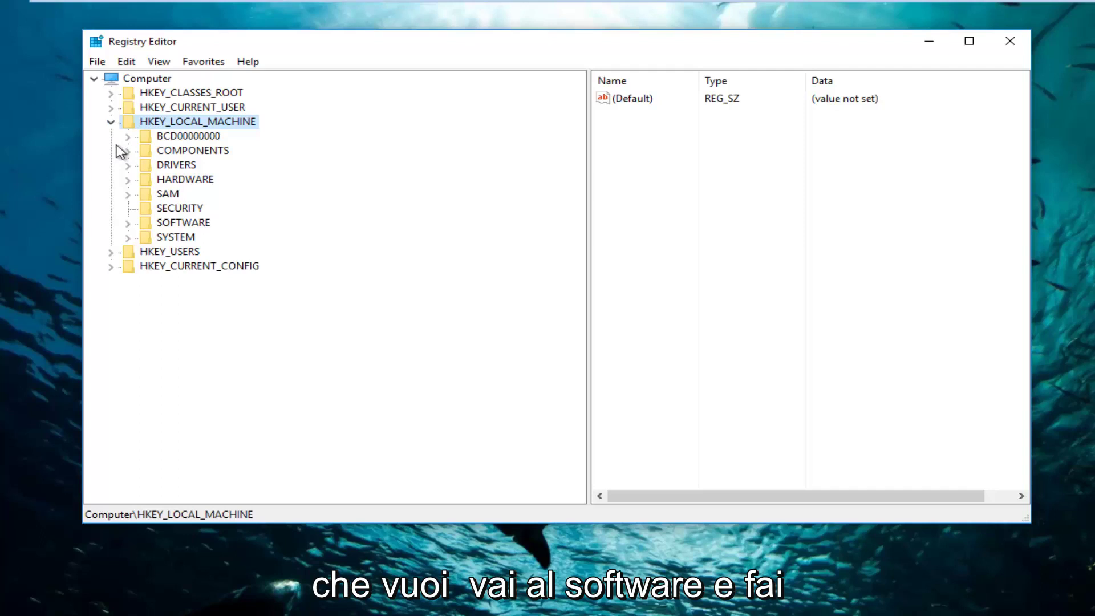
pyautogui.click(127, 223)
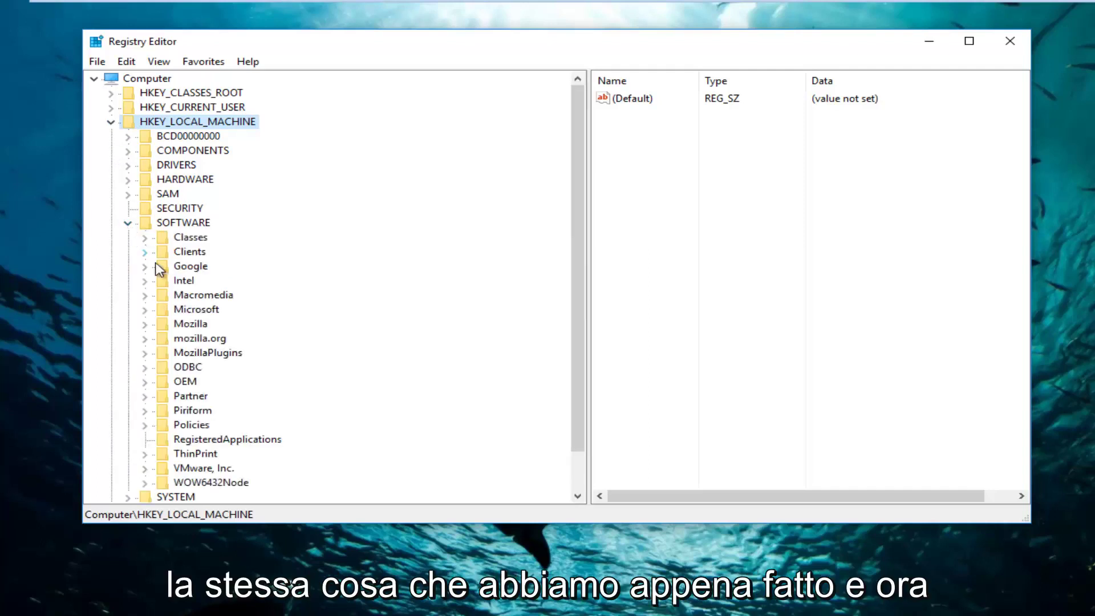
pyautogui.click(146, 310)
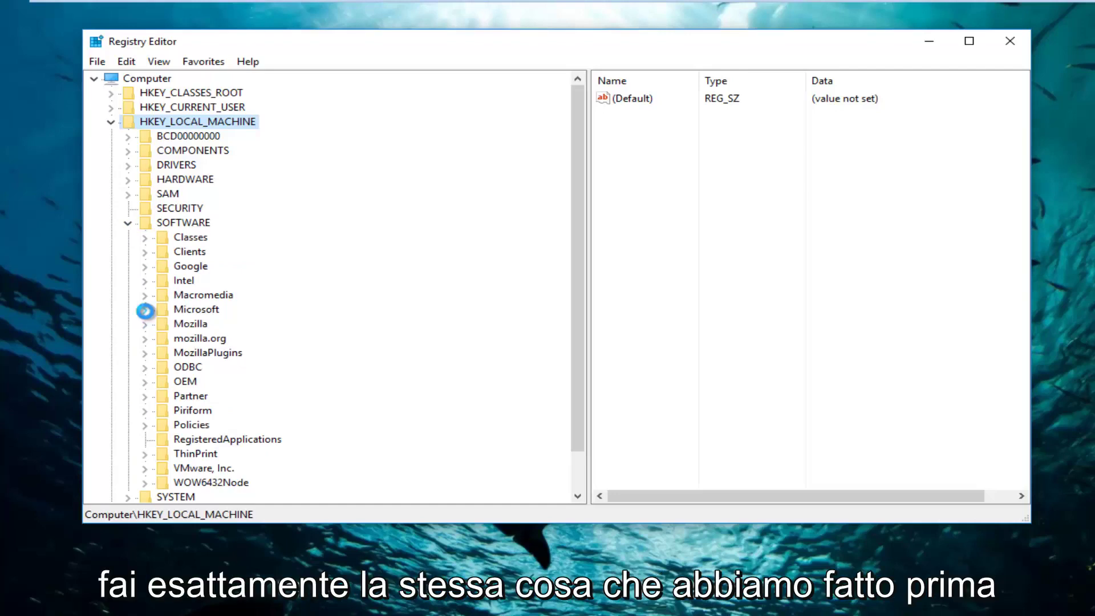
pyautogui.scroll(-18, 144, 320)
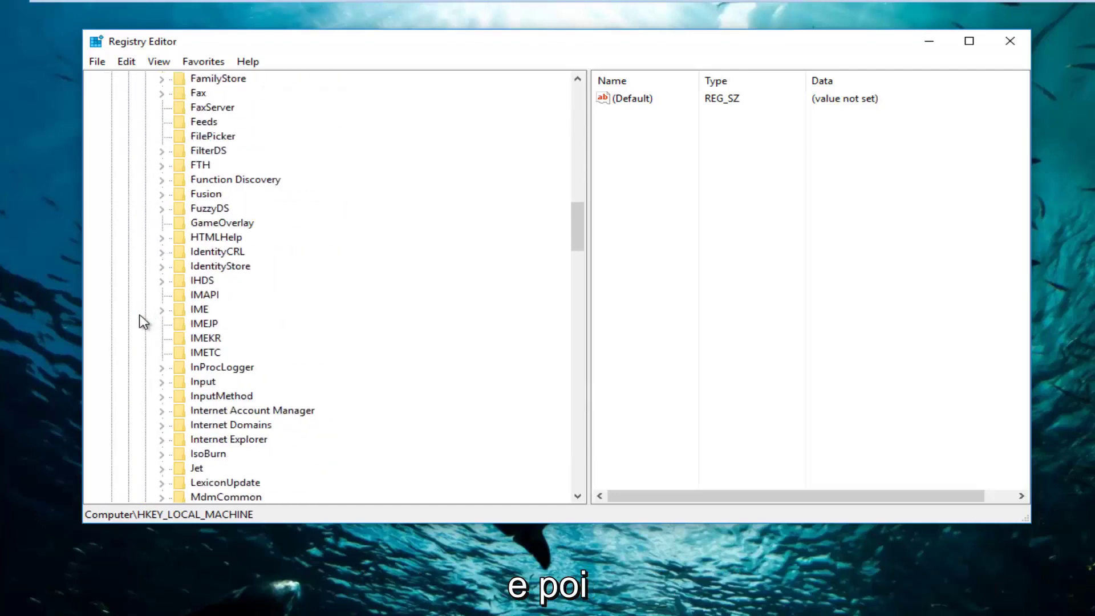
pyautogui.scroll(-20, 143, 319)
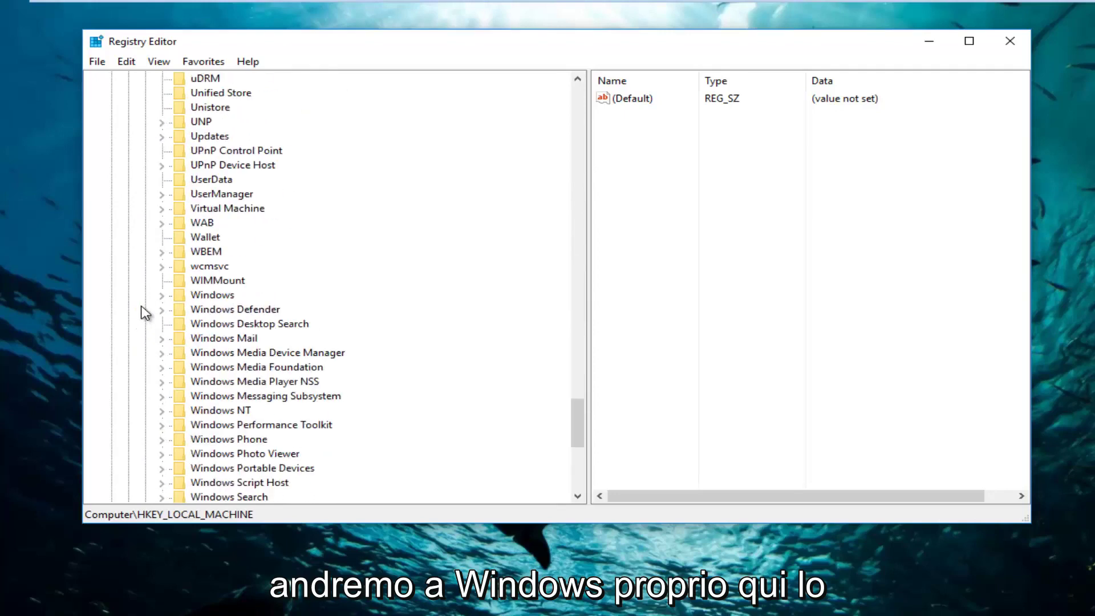
pyautogui.click(223, 295)
pyautogui.click(162, 296)
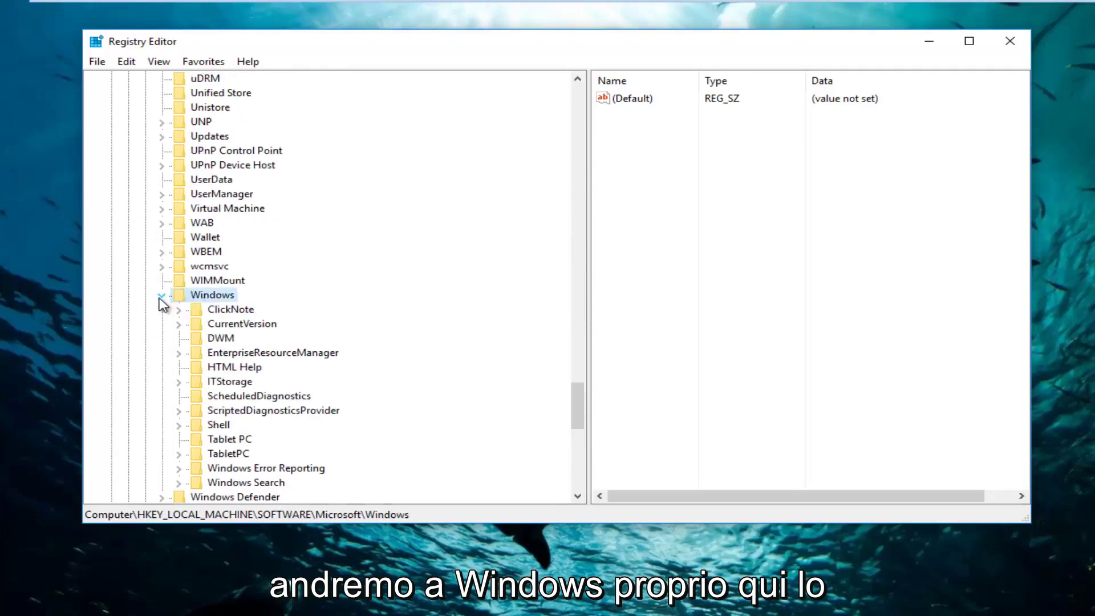
# Expand CurrentVersion, then select and expand its Explorer subkey
pyautogui.scroll(-1, 232, 333)
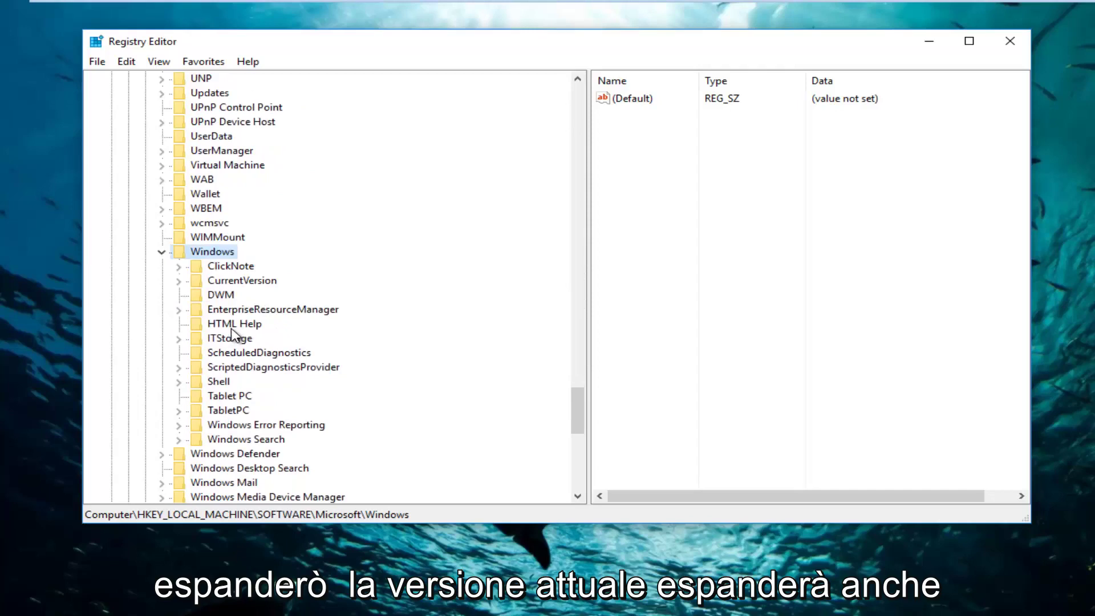
pyautogui.click(234, 281)
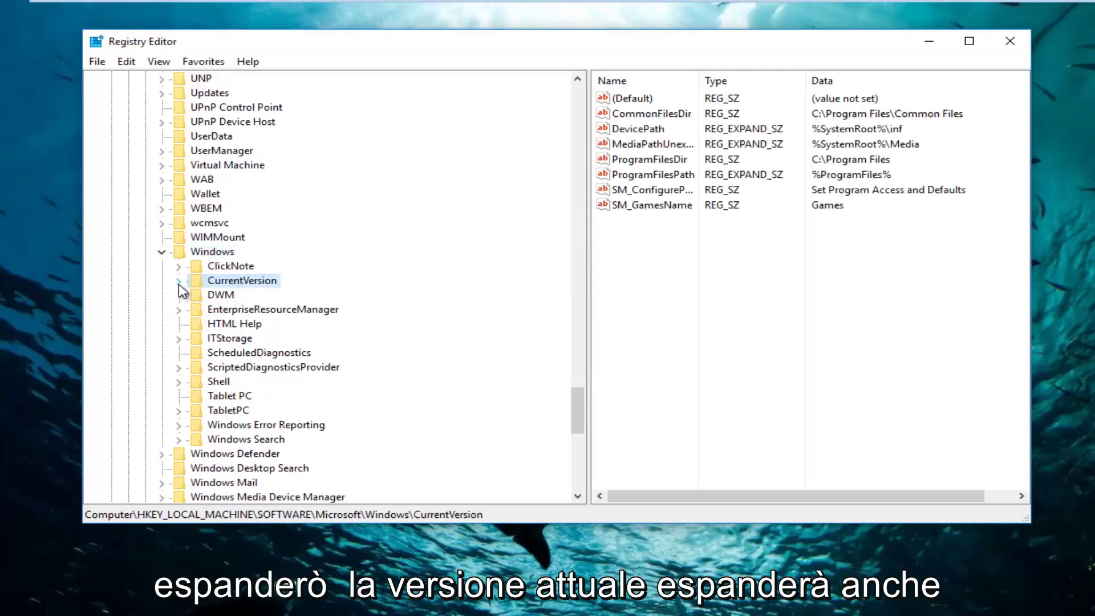
pyautogui.click(179, 280)
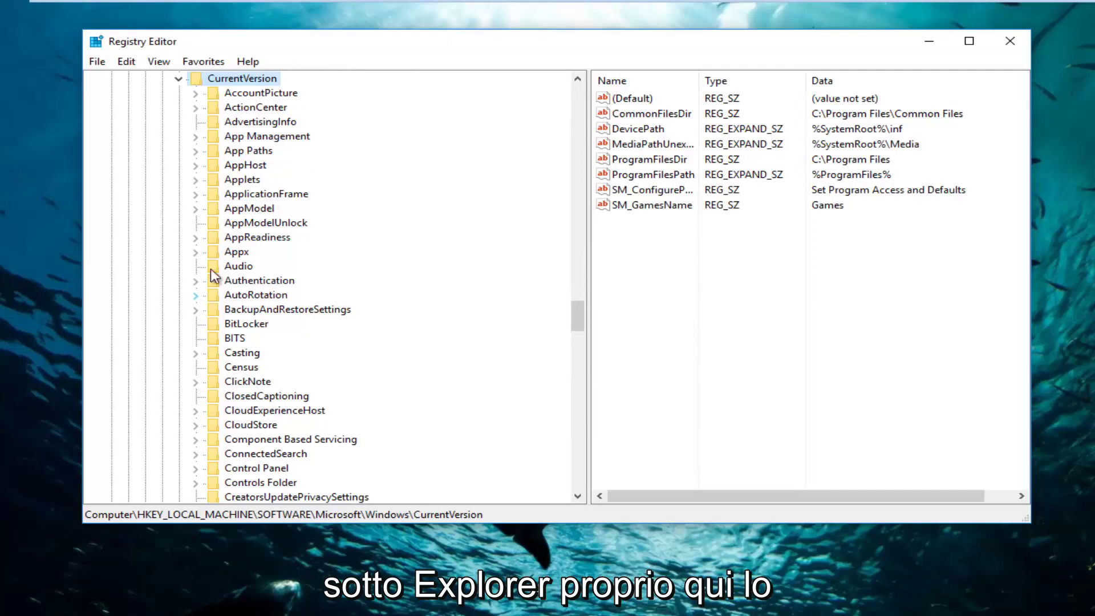
pyautogui.scroll(-5, 268, 322)
pyautogui.scroll(-1, 218, 428)
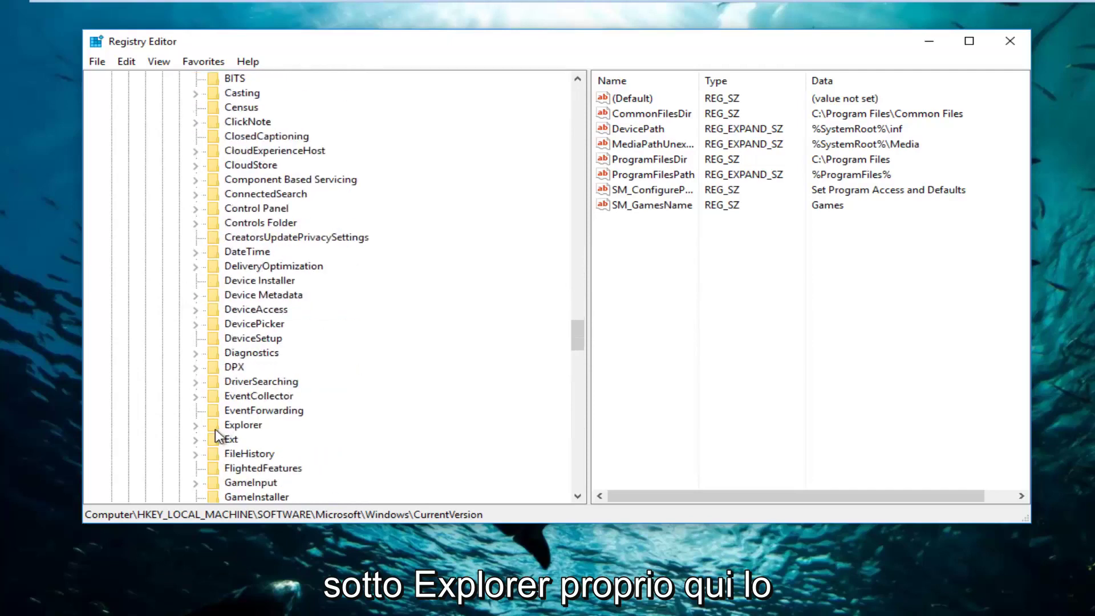
pyautogui.click(225, 427)
pyautogui.click(196, 426)
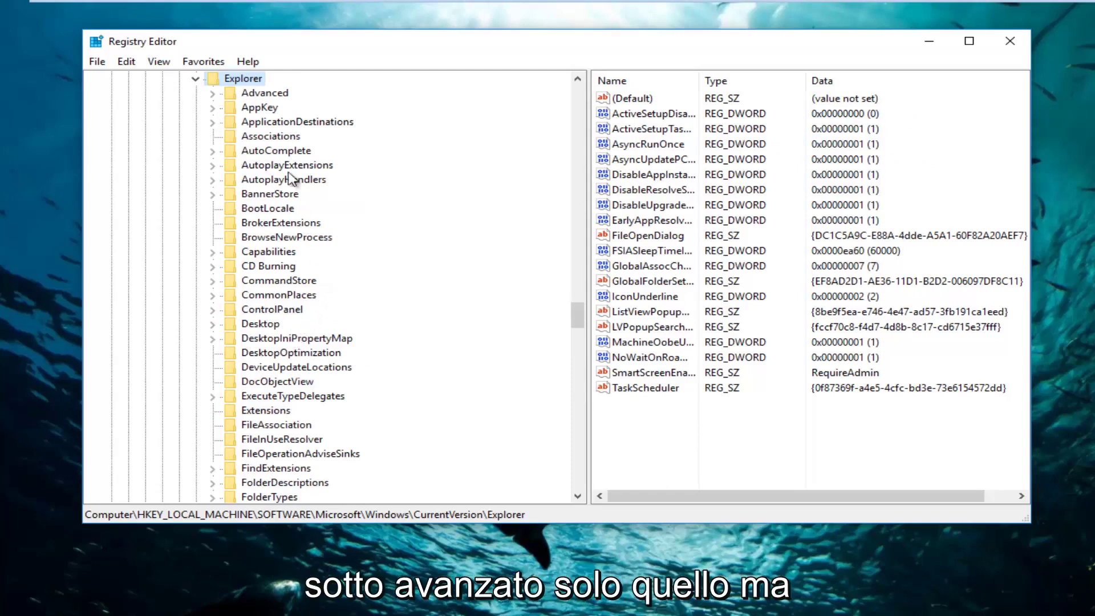
# Show the Advanced key's values, widen the pane, and bring up its New entry submenu
pyautogui.click(256, 97)
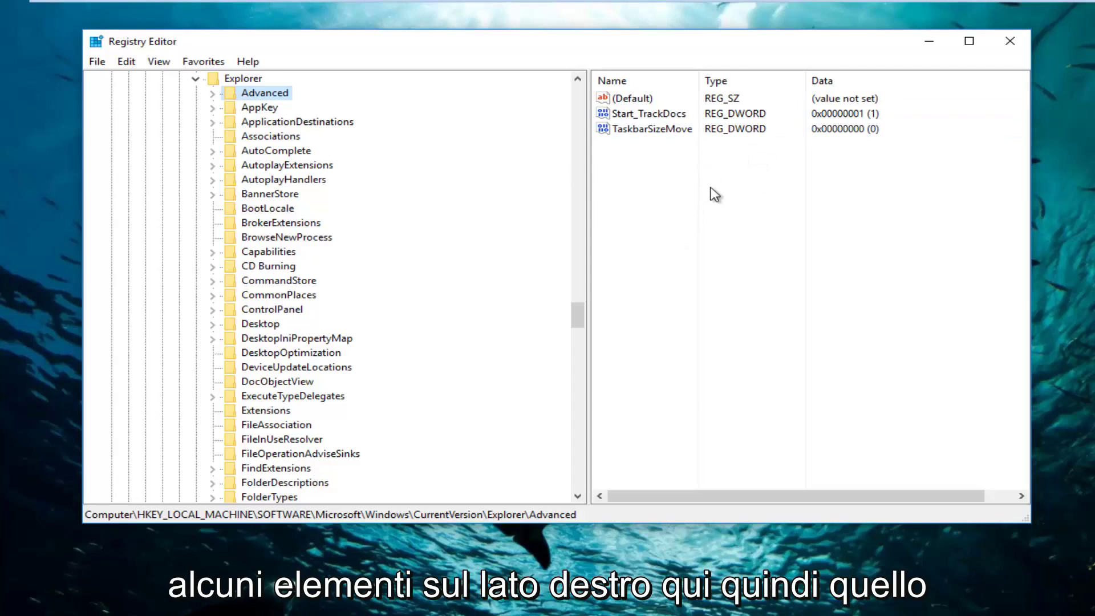
pyautogui.moveTo(589, 142); pyautogui.dragTo(461, 159)
pyautogui.rightClick(552, 153)
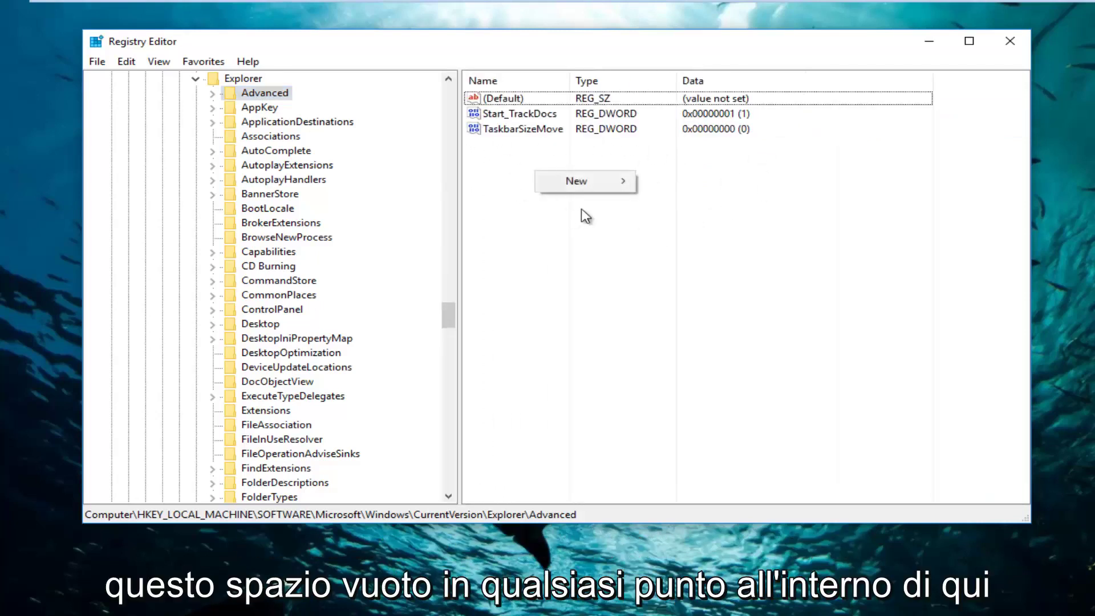
pyautogui.click(567, 180)
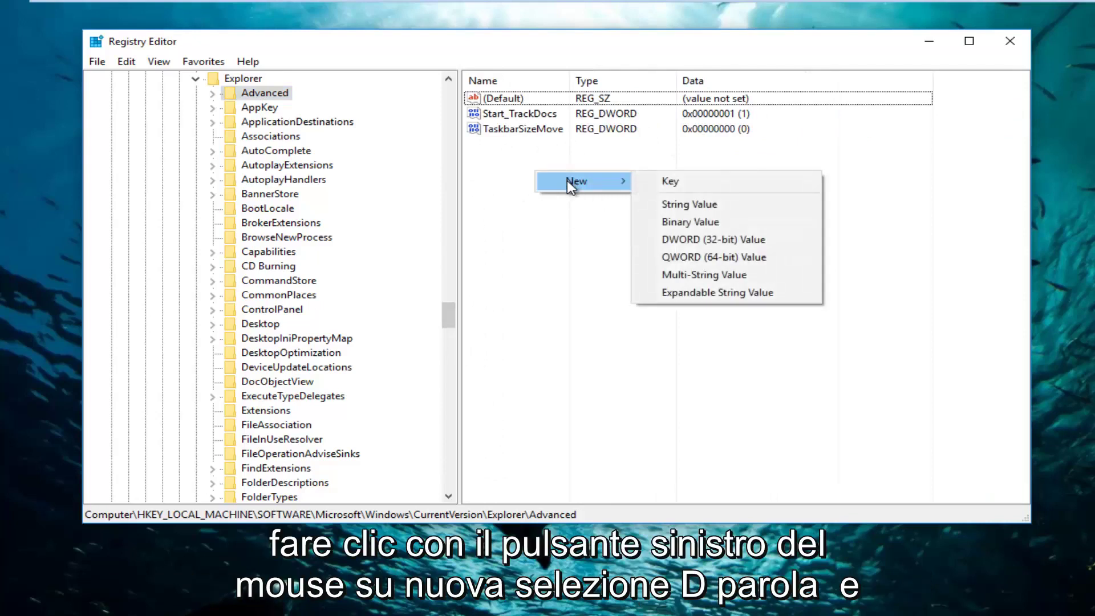
# Create a DWORD (32-bit) value named UseOLEDTaskbarTransparency
pyautogui.click(698, 238)
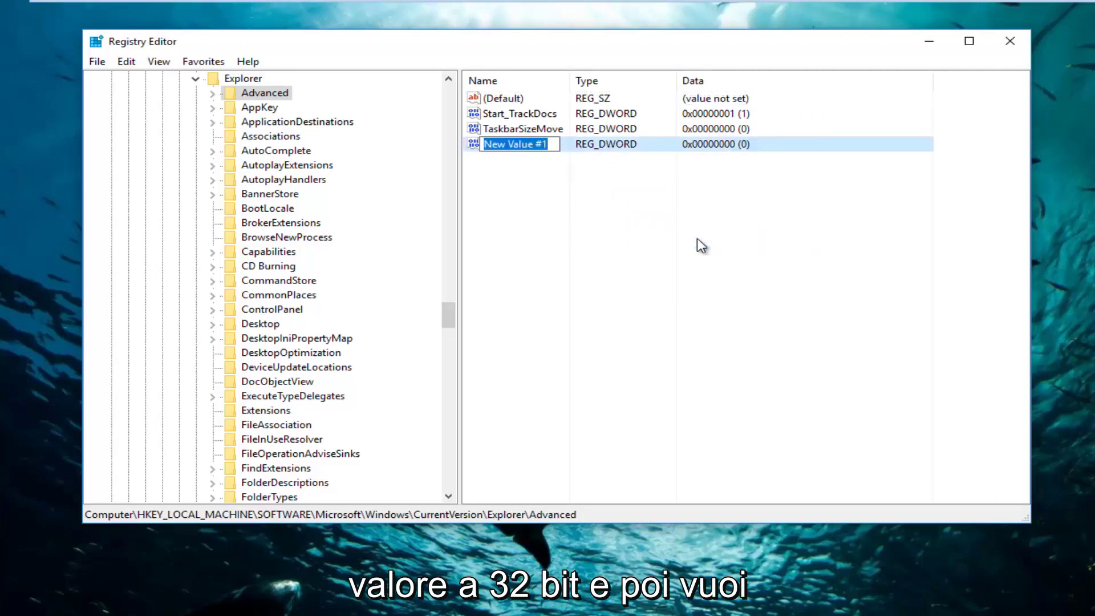
pyautogui.write('Use')
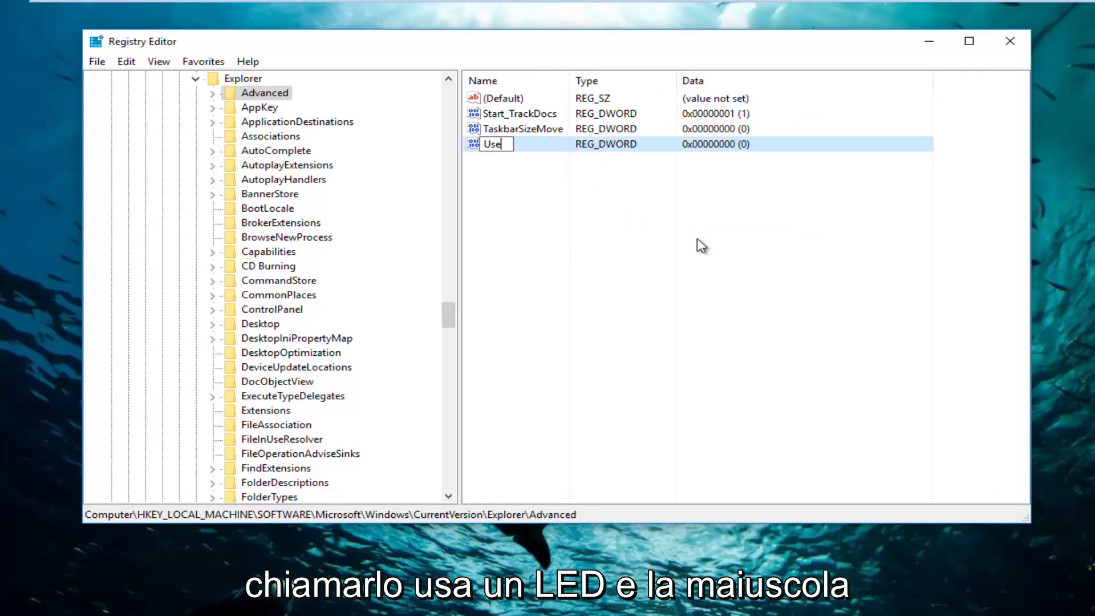
pyautogui.write('OLED')
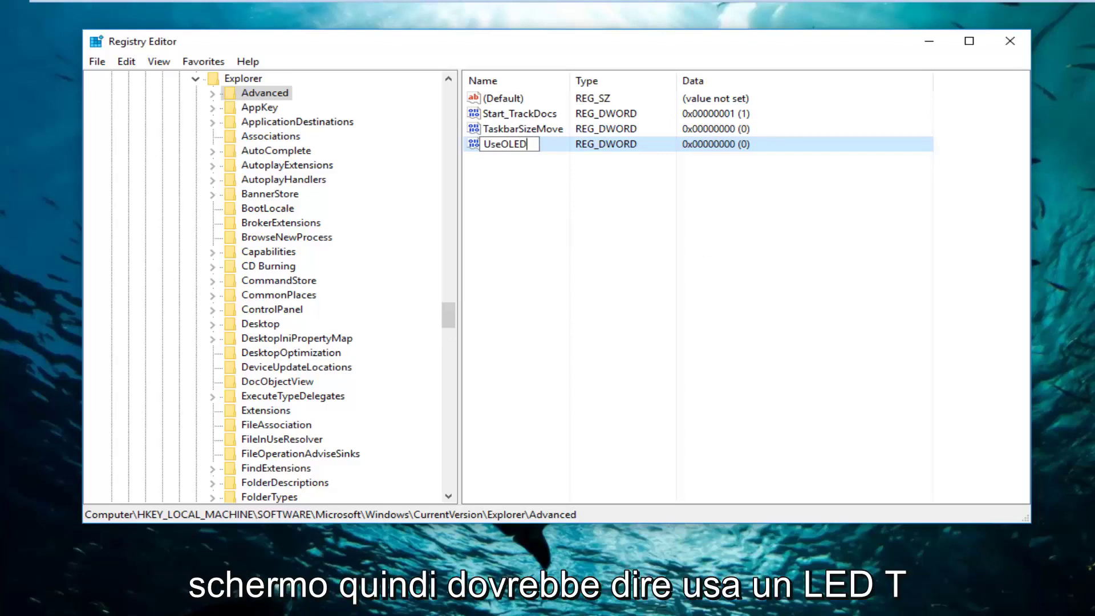
pyautogui.write('Taskbar')
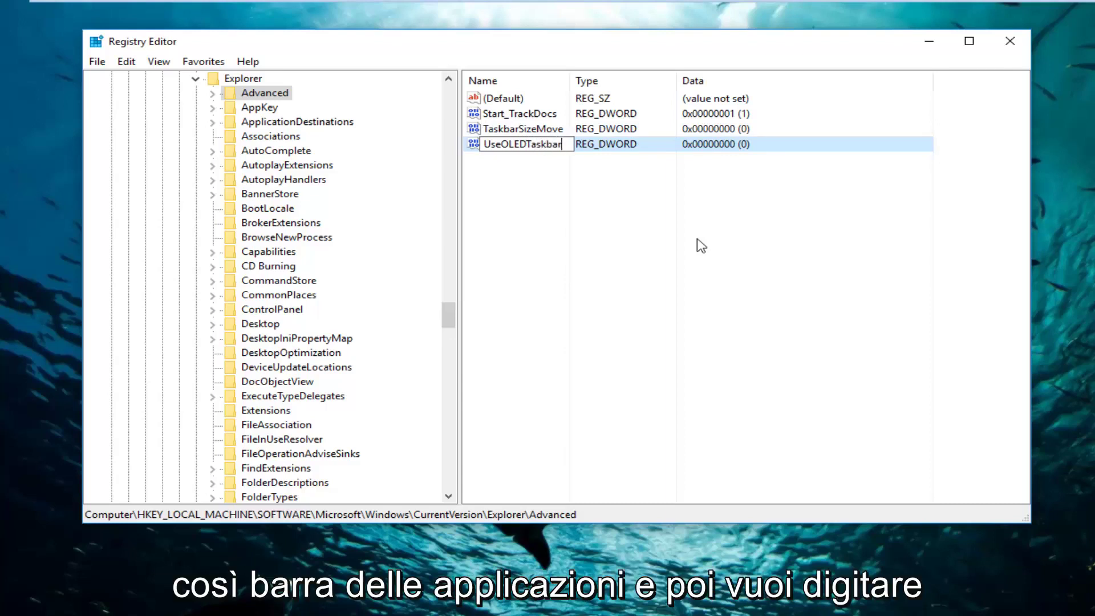
pyautogui.write('Tr')
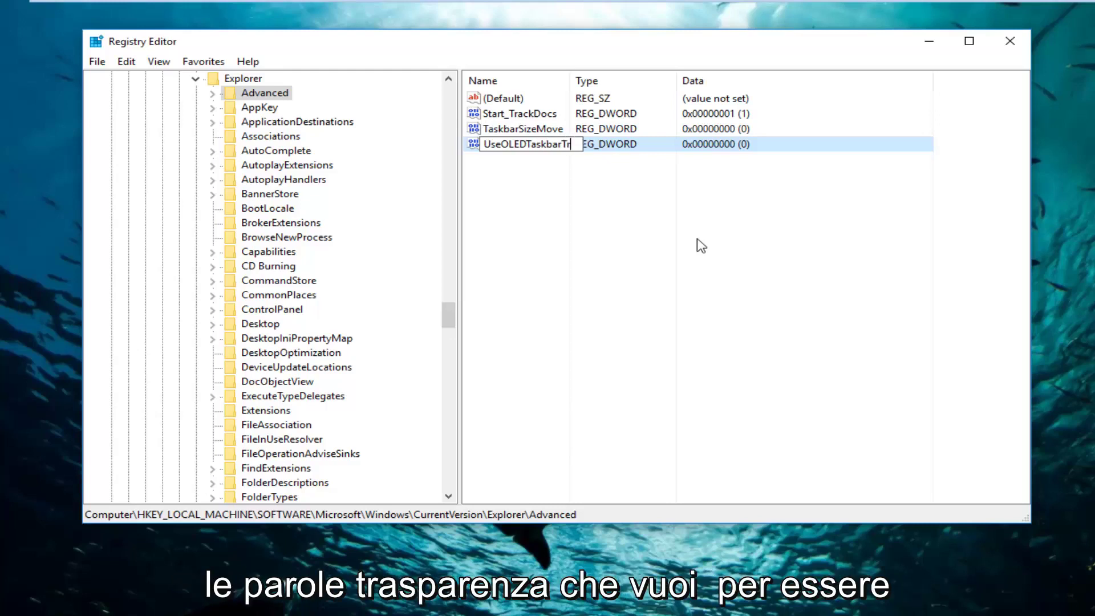
pyautogui.write('ansparenc')
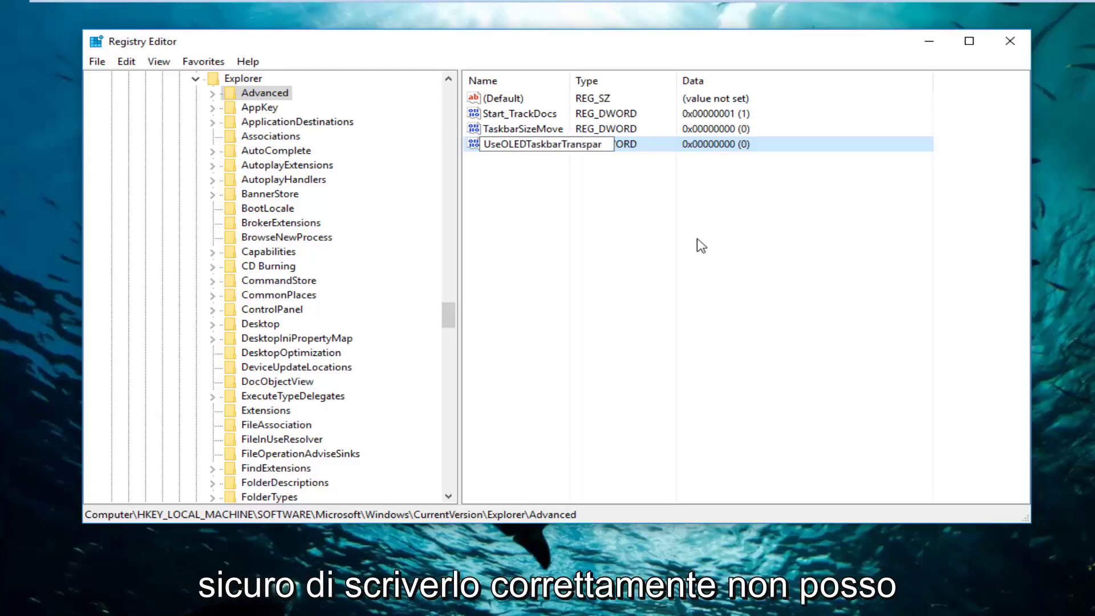
pyautogui.write('y')
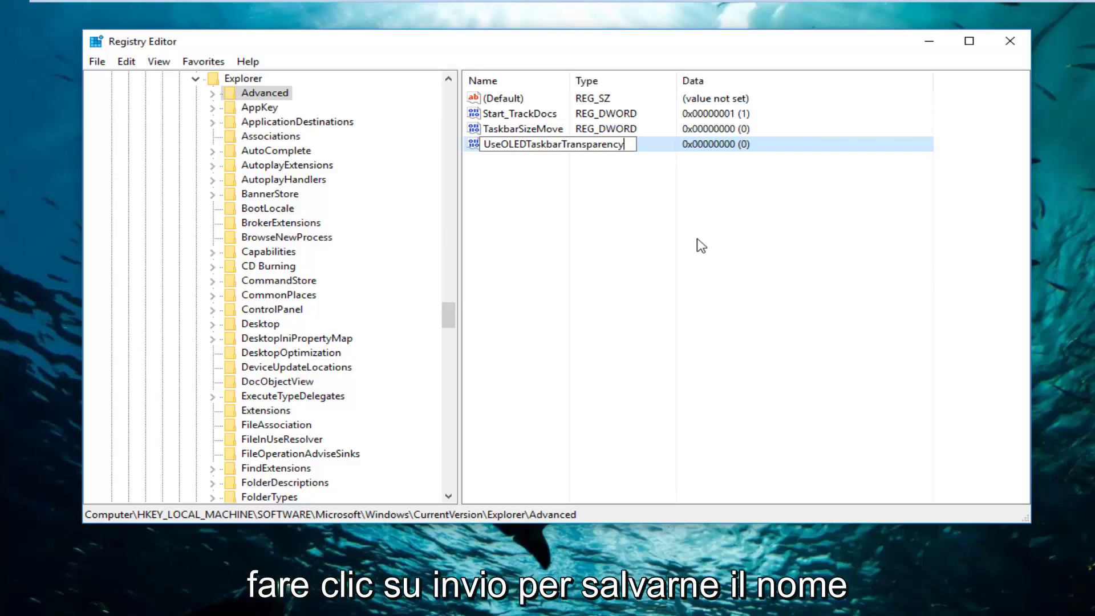
# Commit the UseOLEDTaskbarTransparency name and enter 1 as its value data
pyautogui.press('Return')
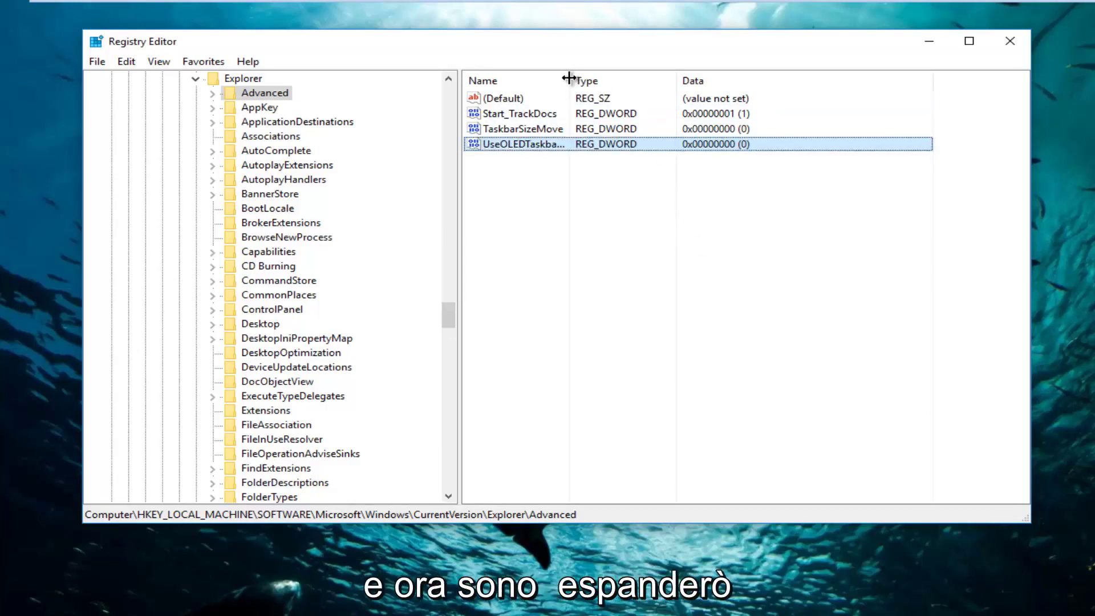
pyautogui.moveTo(569, 78); pyautogui.dragTo(680, 78)
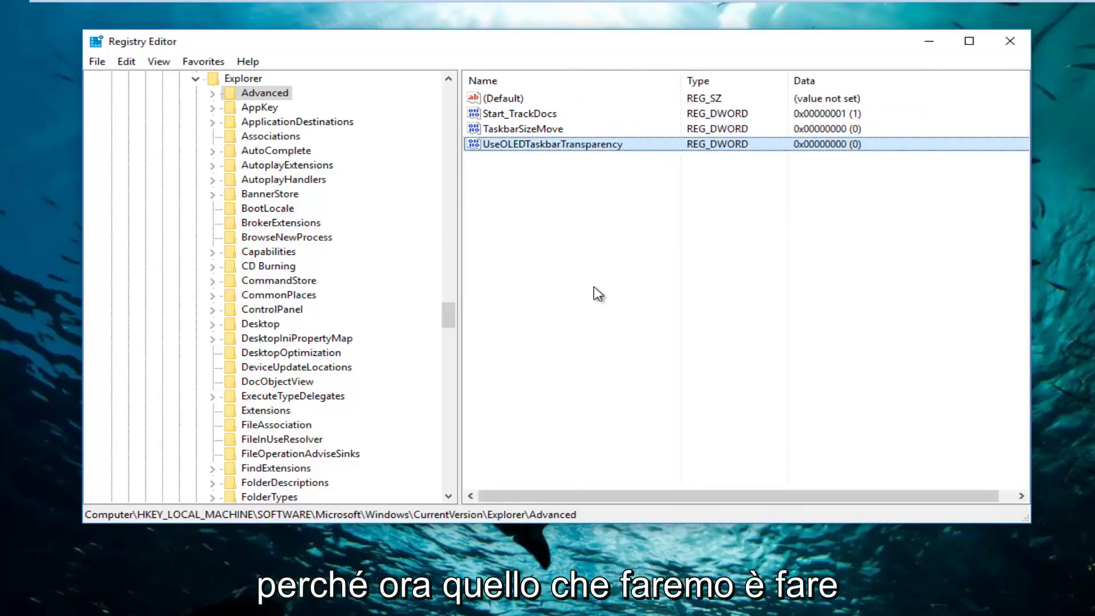
pyautogui.click(555, 144)
pyautogui.doubleClick(555, 143)
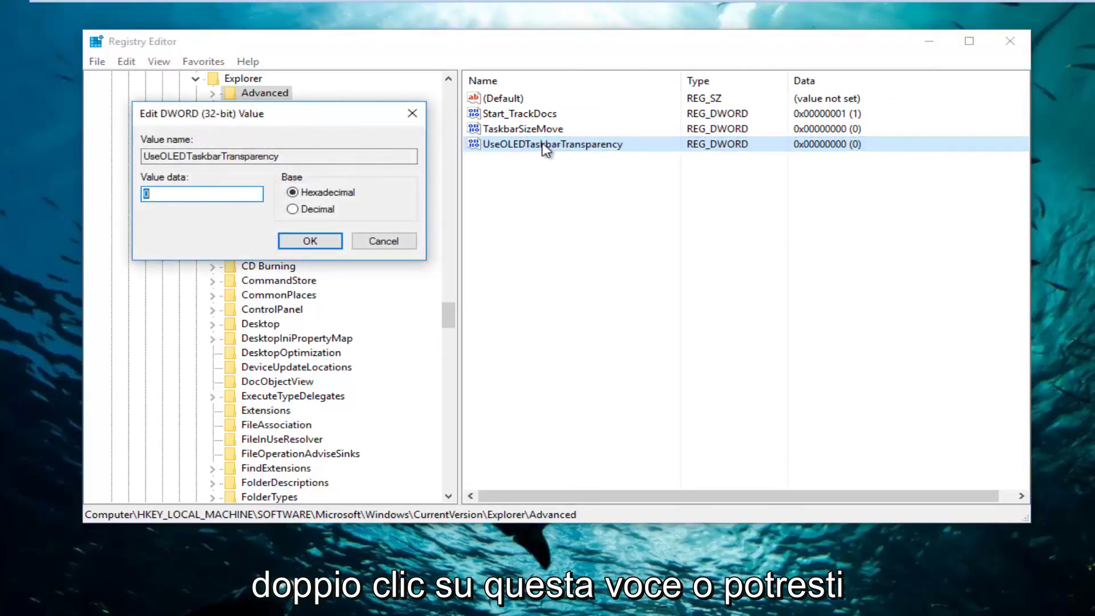
pyautogui.moveTo(326, 124); pyautogui.dragTo(698, 207)
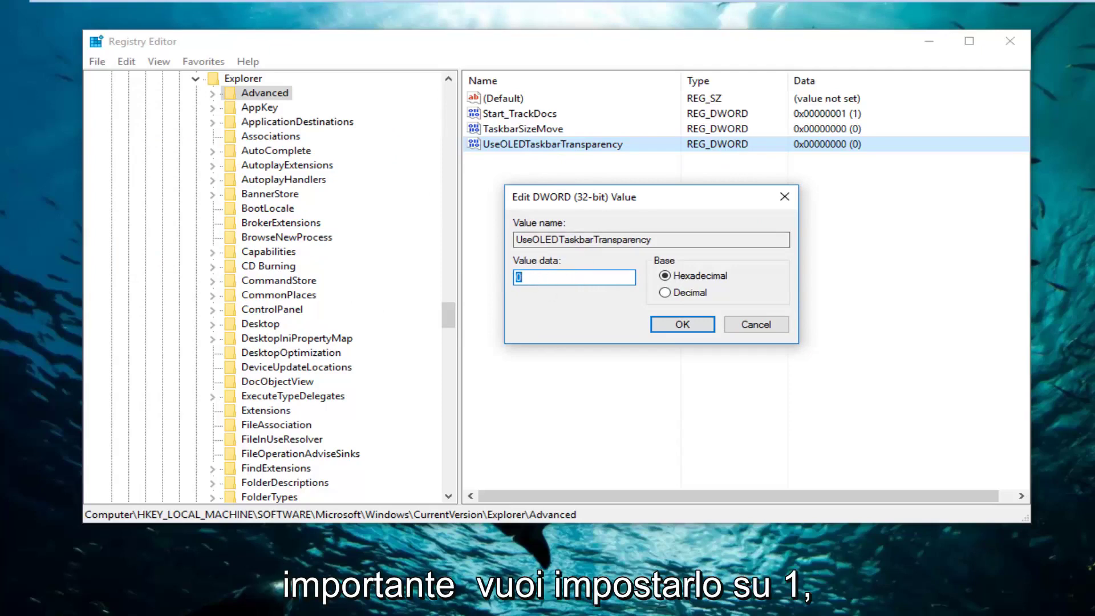
pyautogui.write('1')
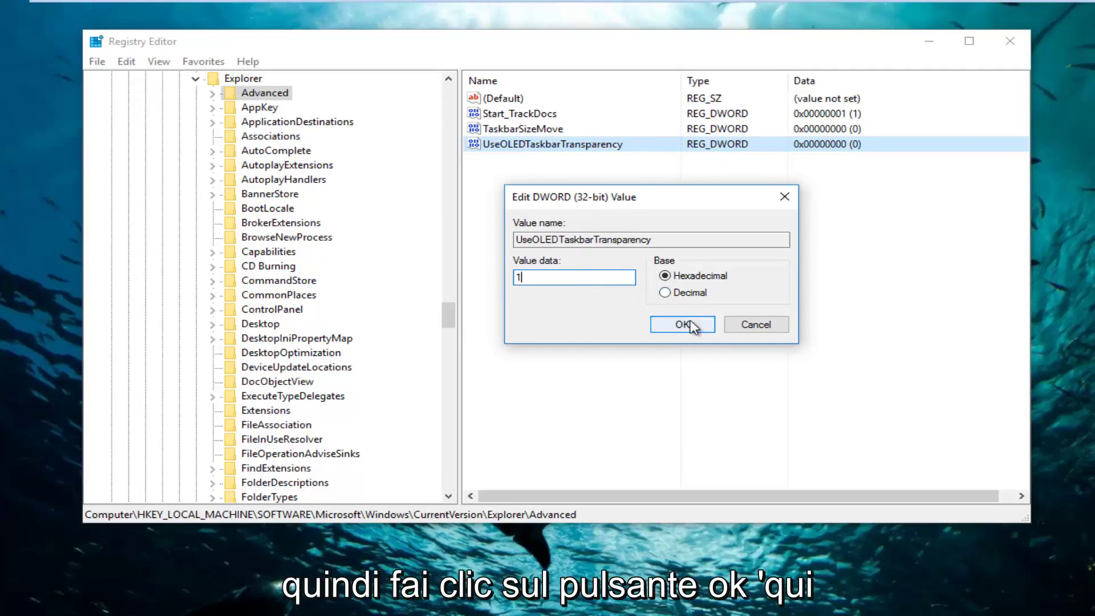
# Save 1 as UseOLEDTaskbarTransparency's value data
pyautogui.click(673, 328)
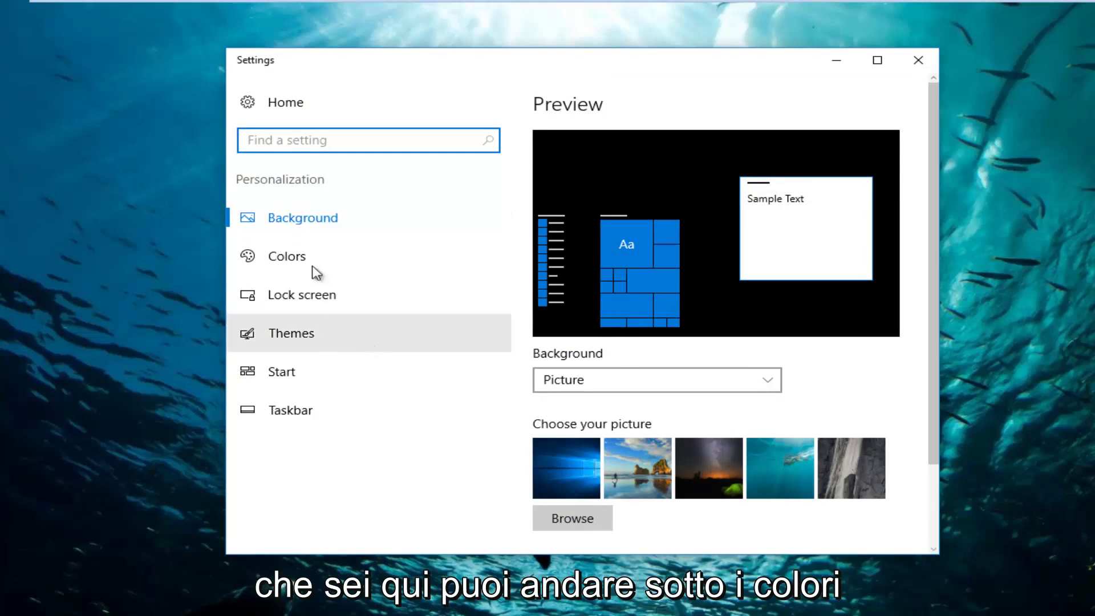
# On the Colors page, switch Start, taskbar and action center transparency off and back on
pyautogui.click(277, 256)
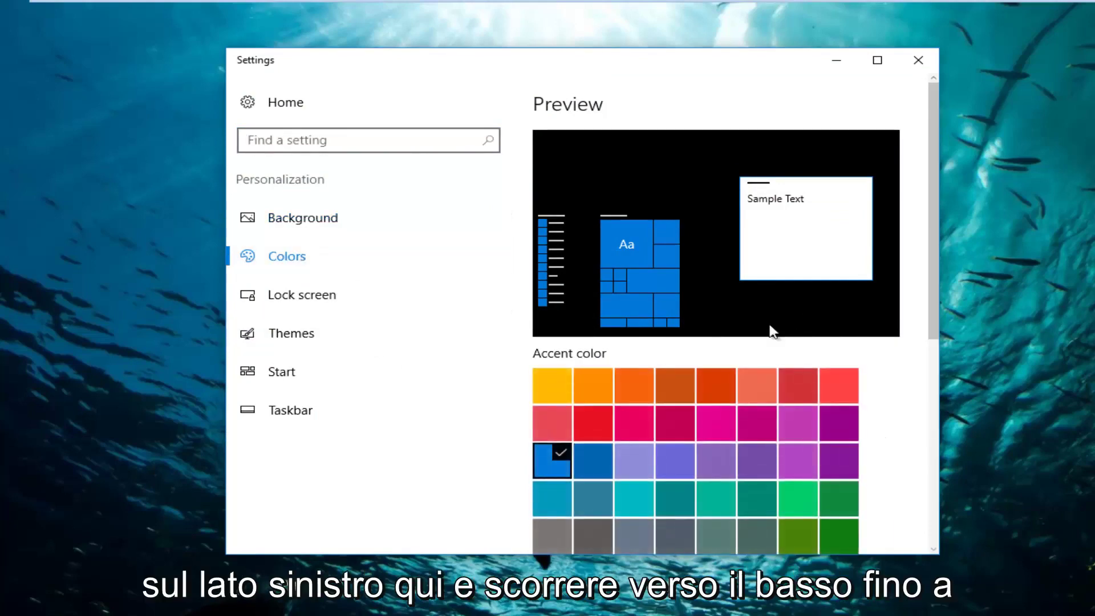
pyautogui.scroll(-6, 742, 322)
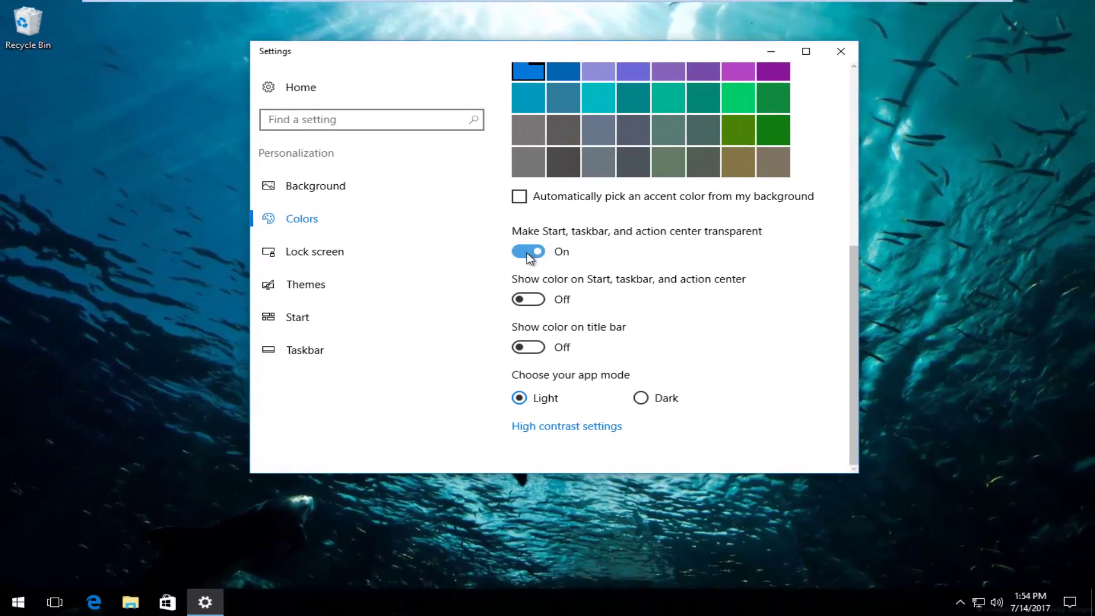
pyautogui.click(528, 253)
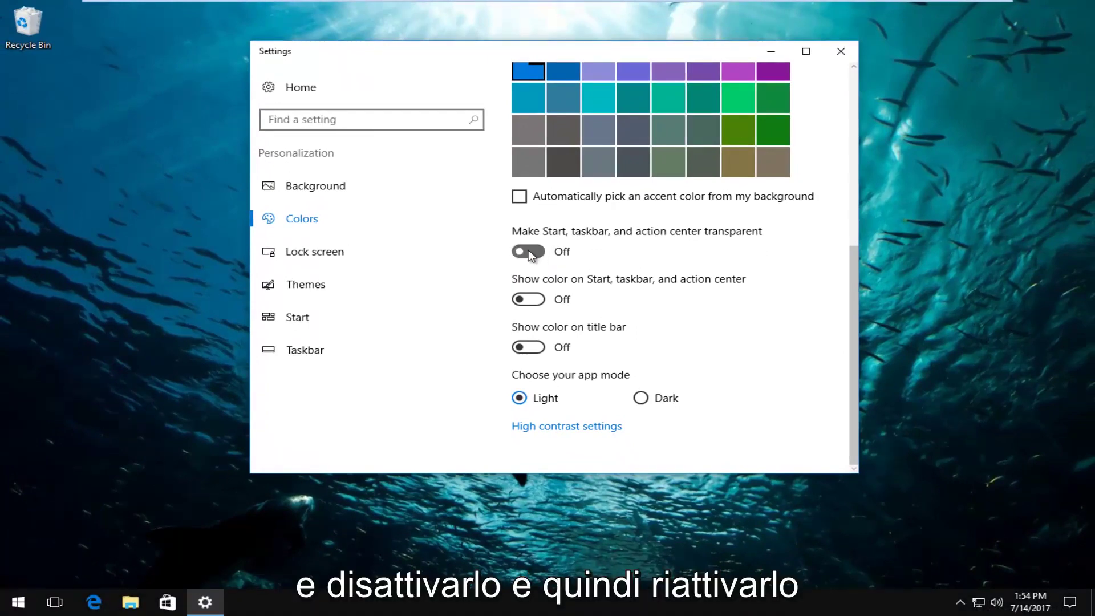
pyautogui.click(528, 255)
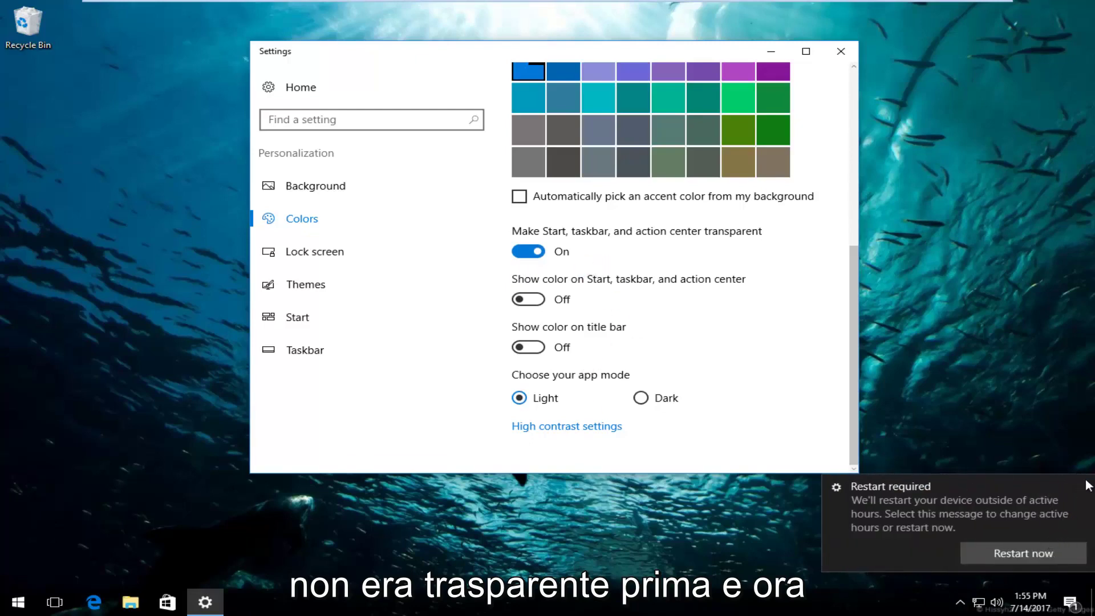
# Dismiss the Restart required notice and close the Settings window
pyautogui.click(1083, 486)
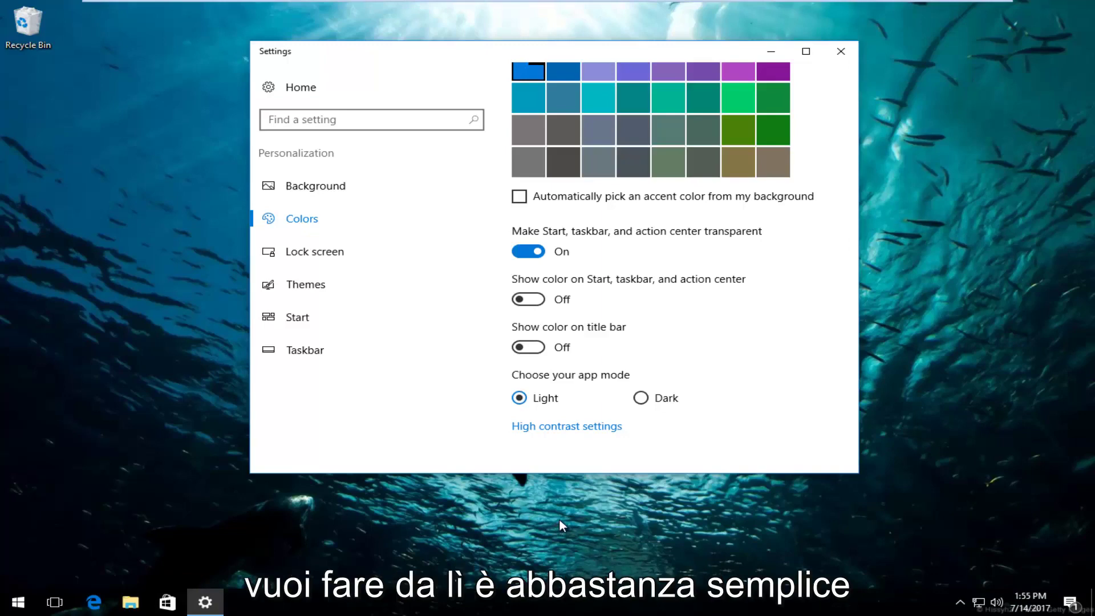
pyautogui.click(845, 49)
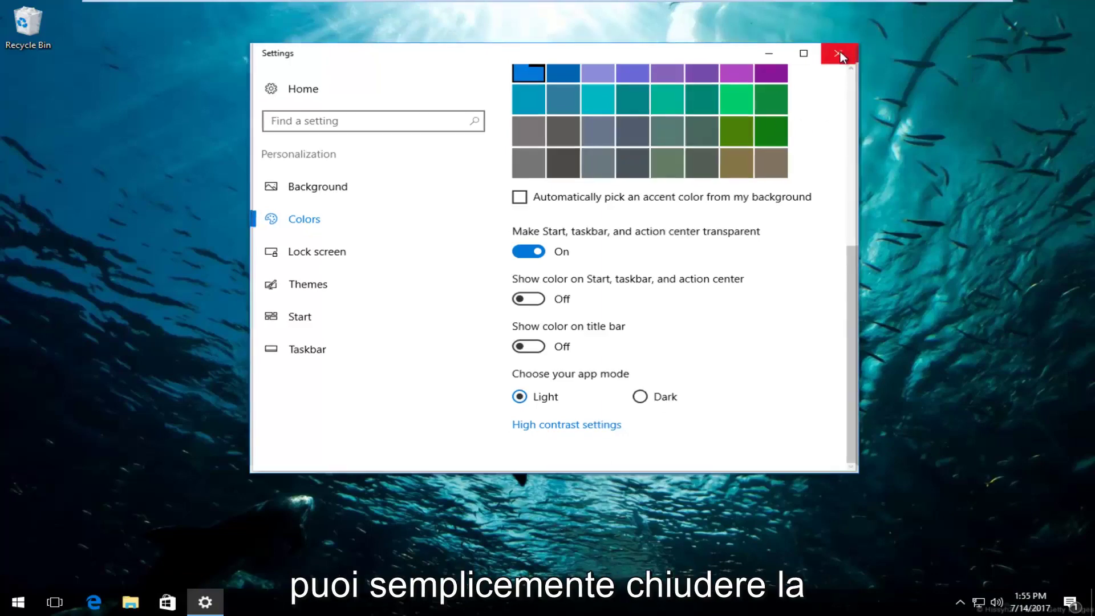